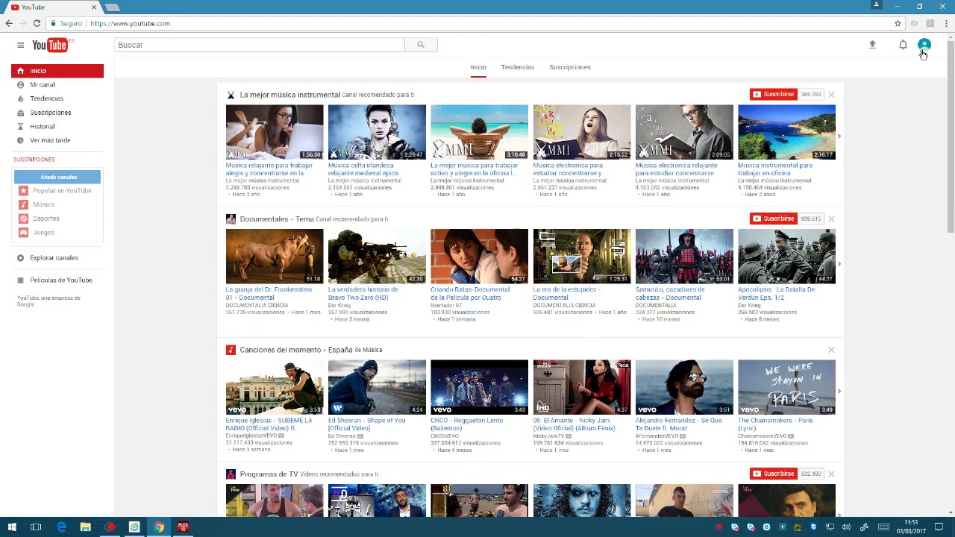
Go from the account menu to My channel and open the channel's Video Manager.
click(924, 46)
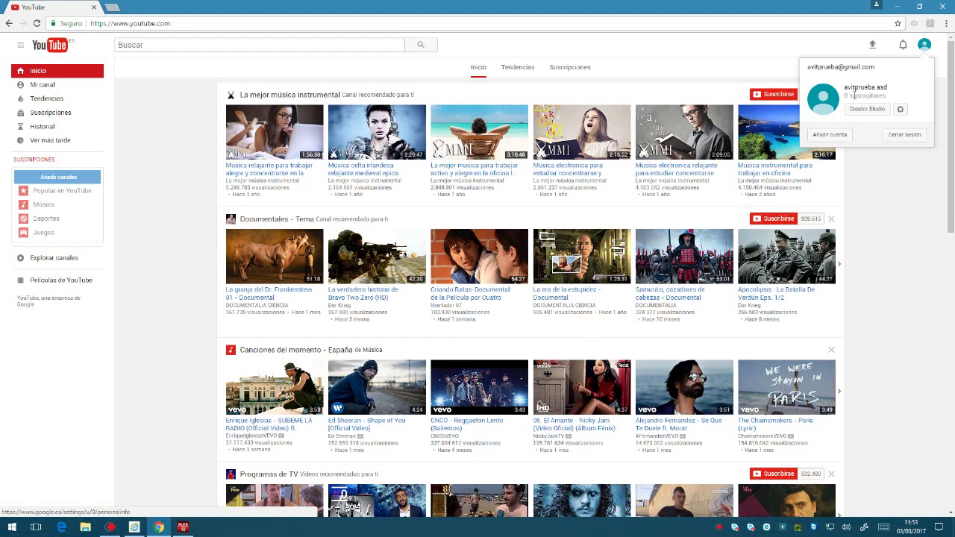
click(55, 86)
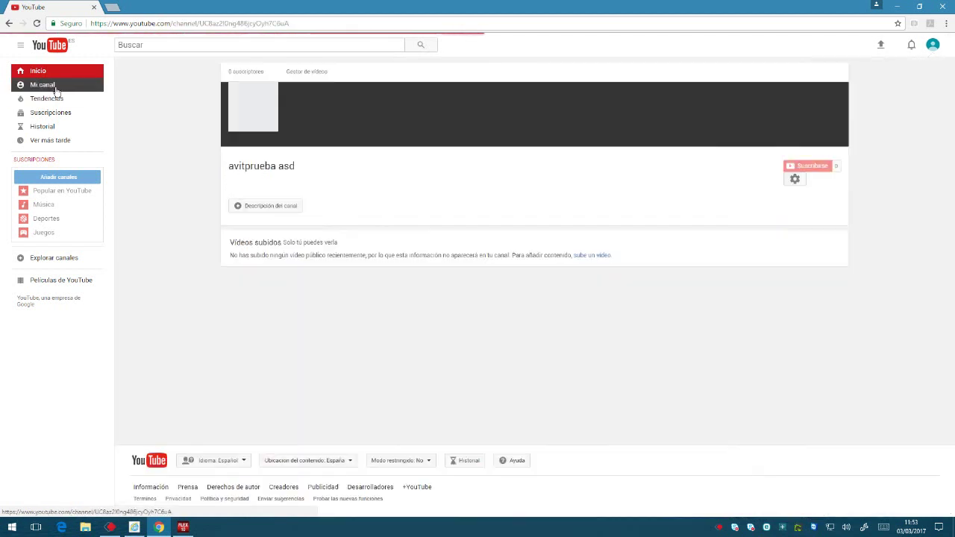
mouse_move(32, 184)
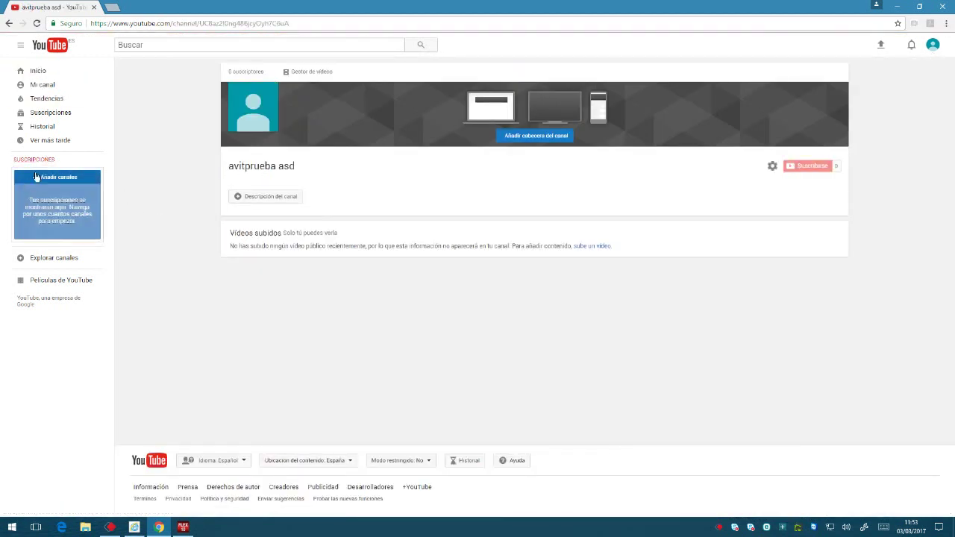
click(316, 75)
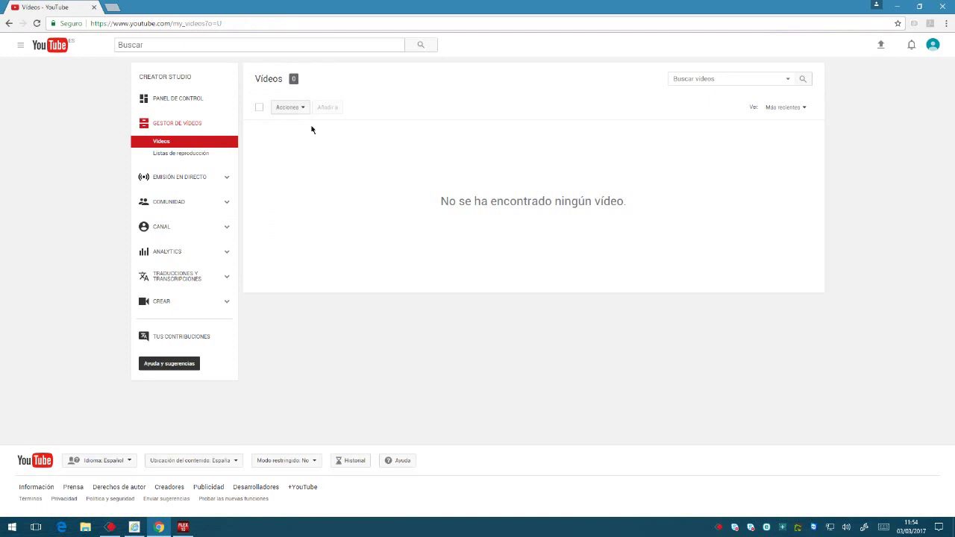
Open the Emisión en directo dashboard, start it with Empezar, and dismiss the welcome tip.
click(177, 185)
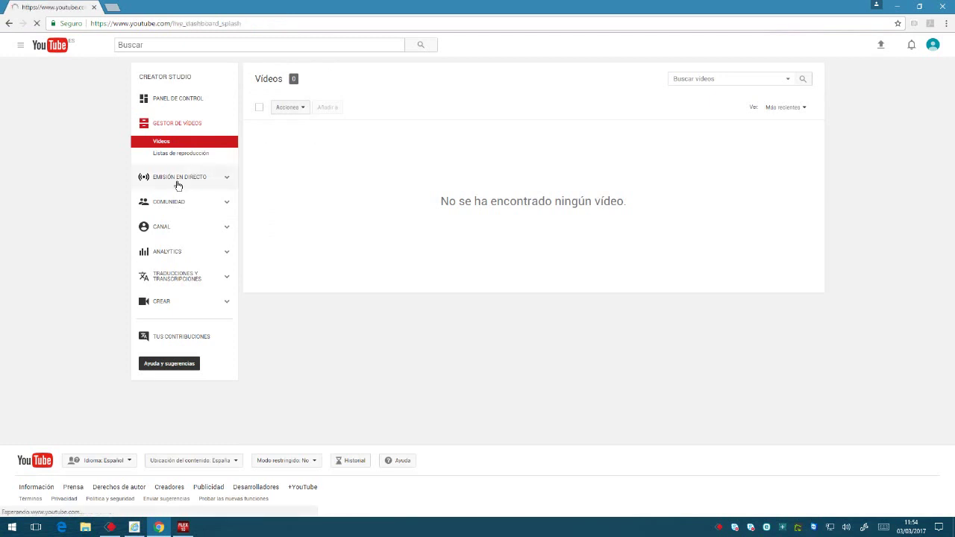
click(506, 150)
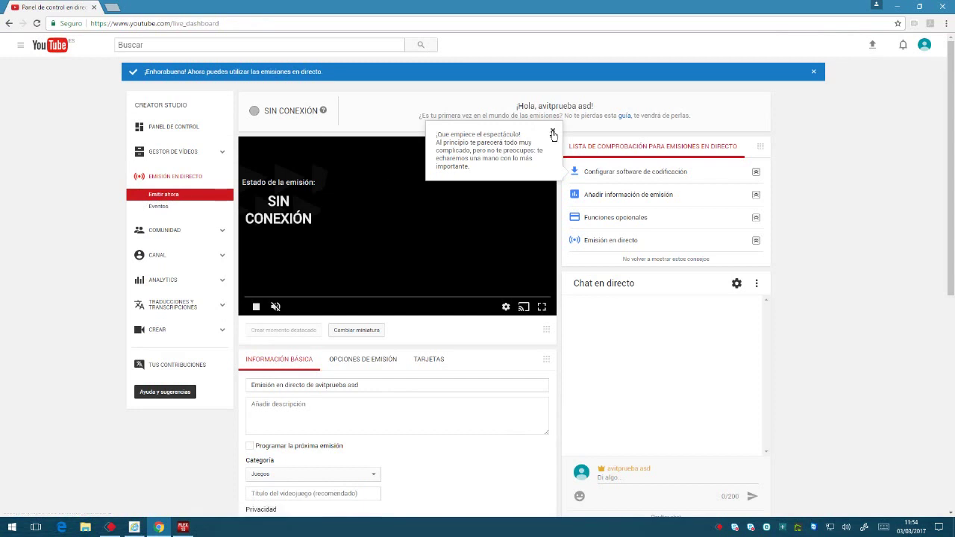
click(553, 133)
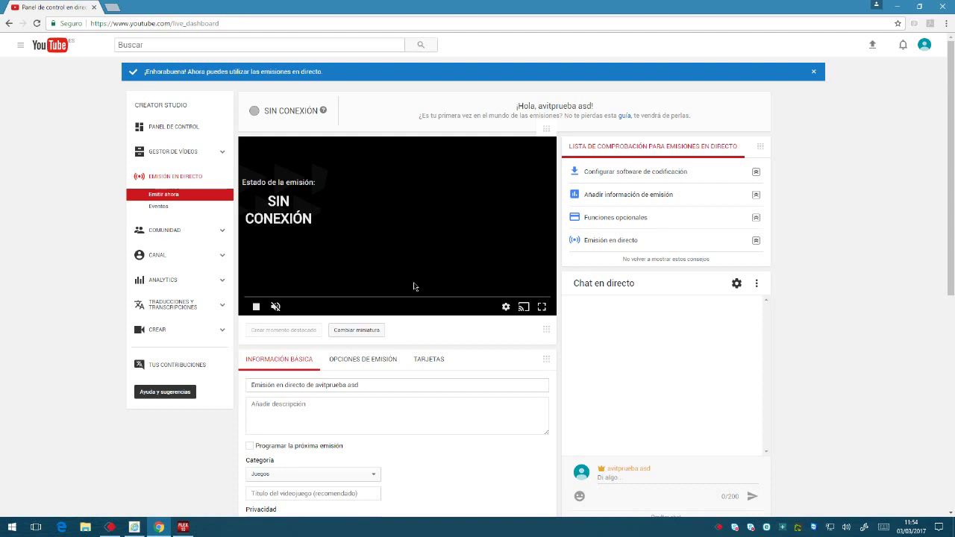
scroll(497, 259, down, 1)
Select the encoder server URL, then reveal and select the hidden stream key.
scroll(453, 251, down, 5)
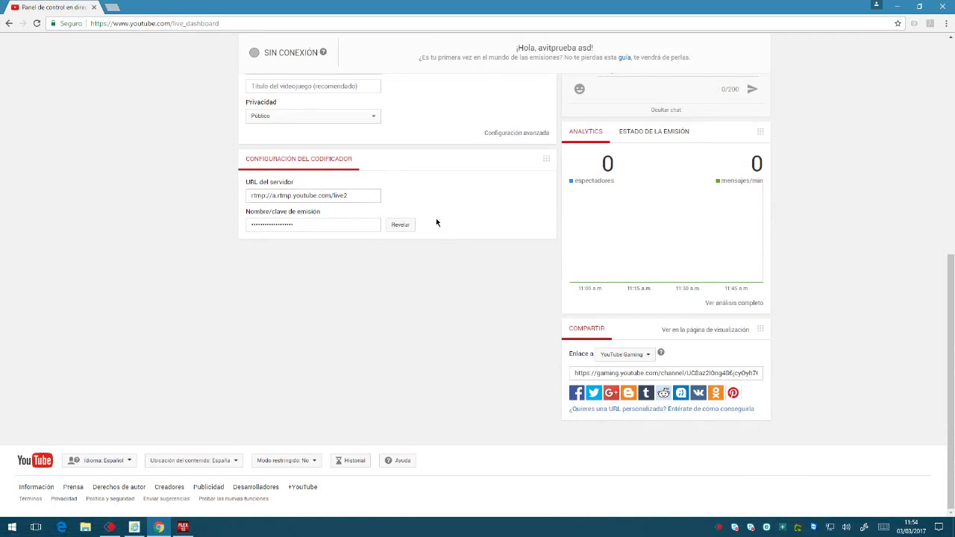
click(357, 197)
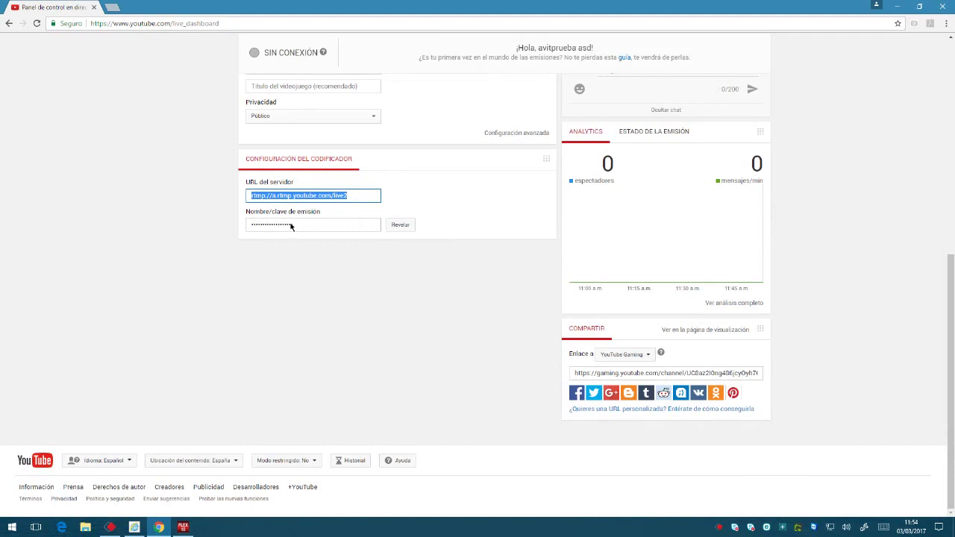
click(396, 225)
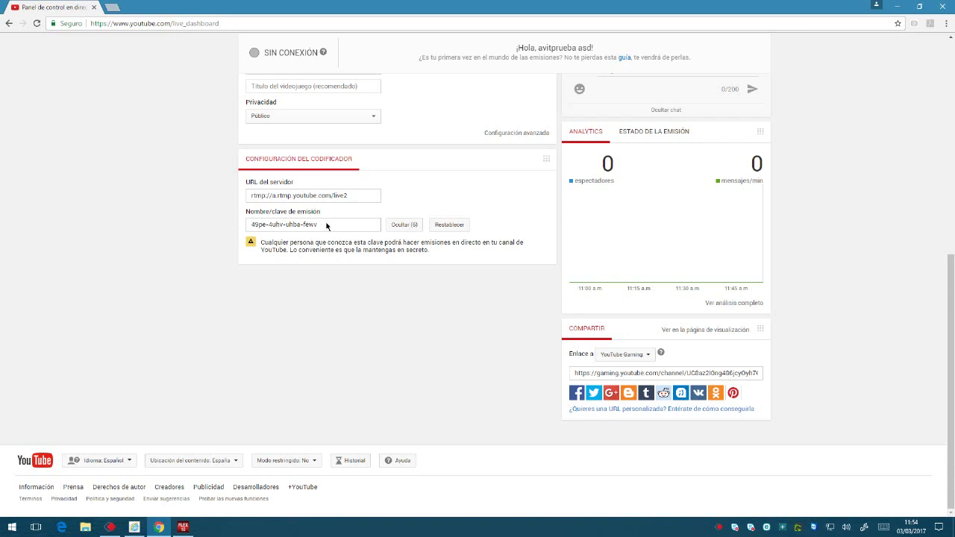
click(326, 226)
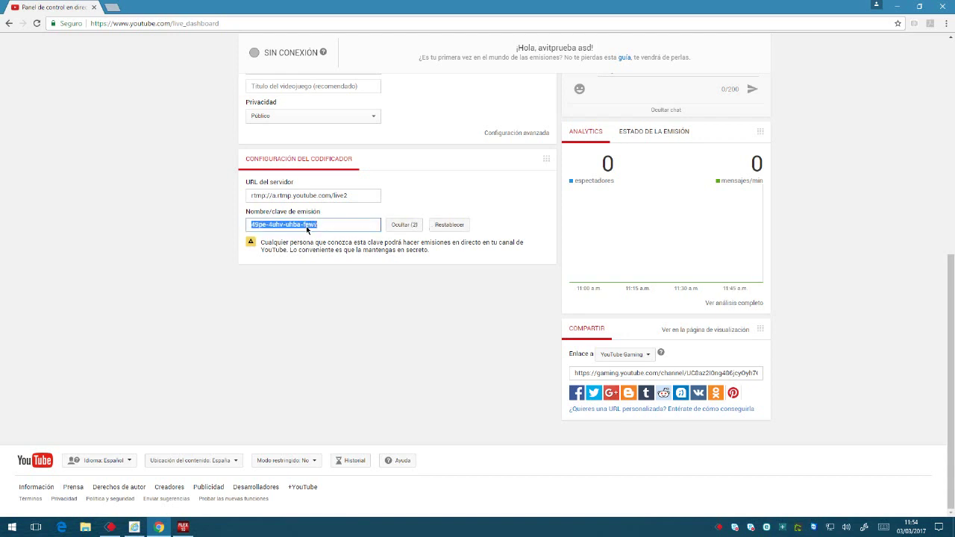
click(134, 527)
Log in to the recorder with the administrator credentials and open Recording Settings.
click(608, 231)
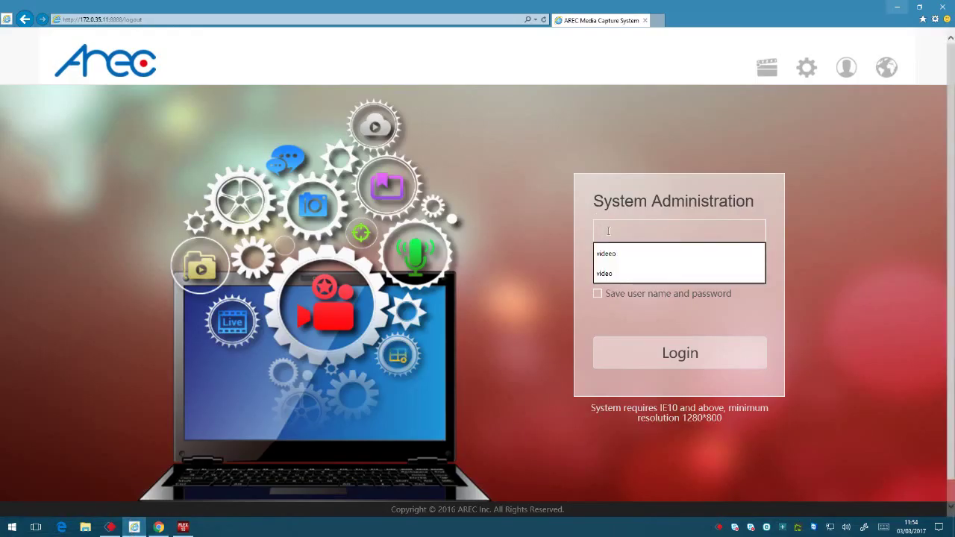
text(admin)
key(Tab)
text(admin)
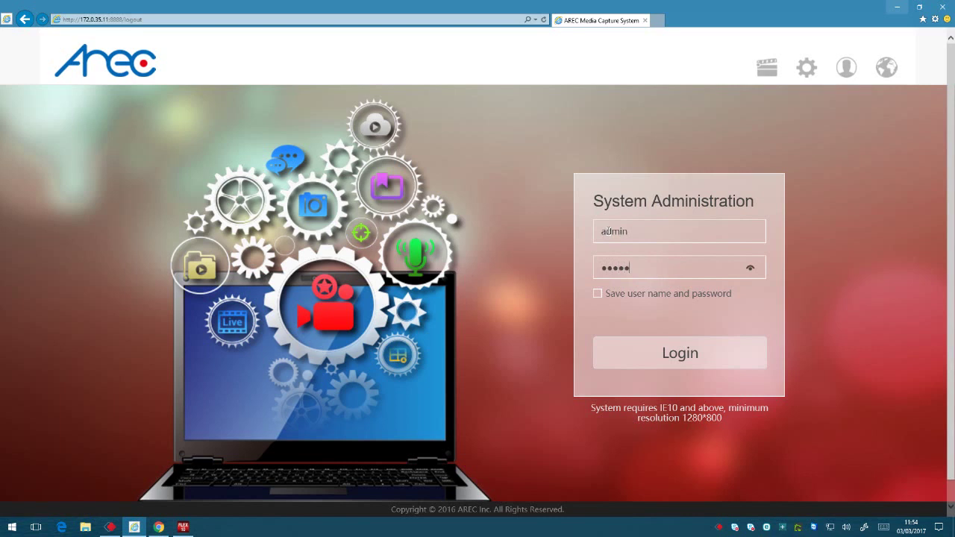
key(Return)
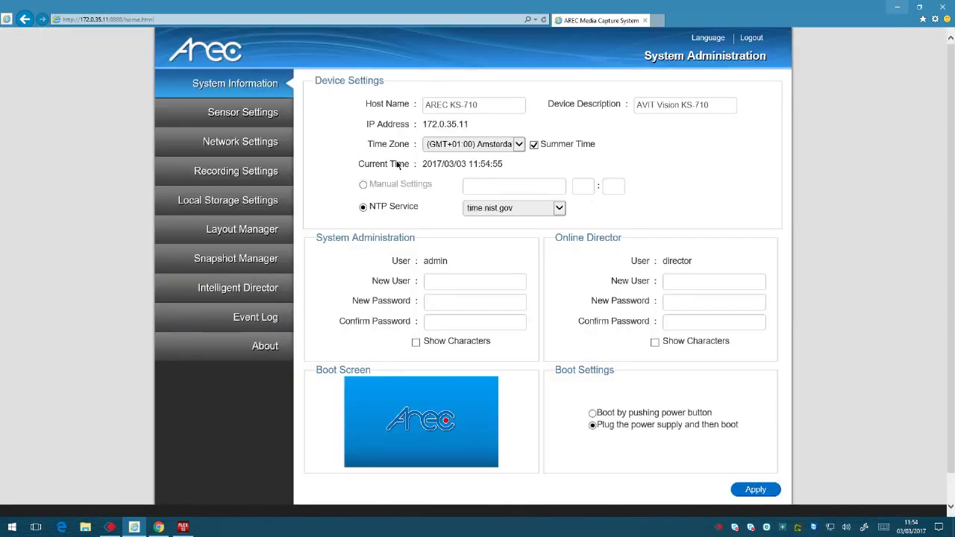
click(235, 172)
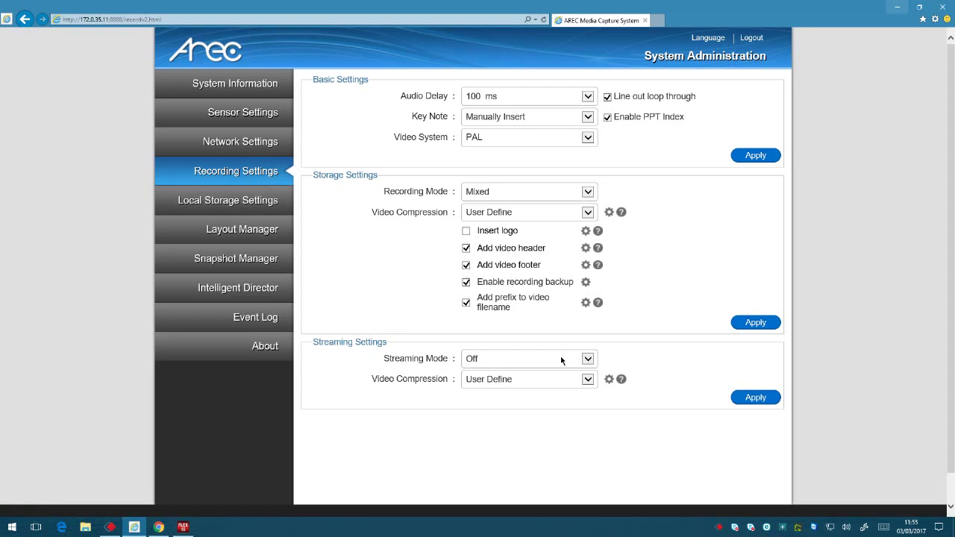
Set Streaming Mode to Webcasting and empty its Program Name and Primary Server URL fields.
click(588, 359)
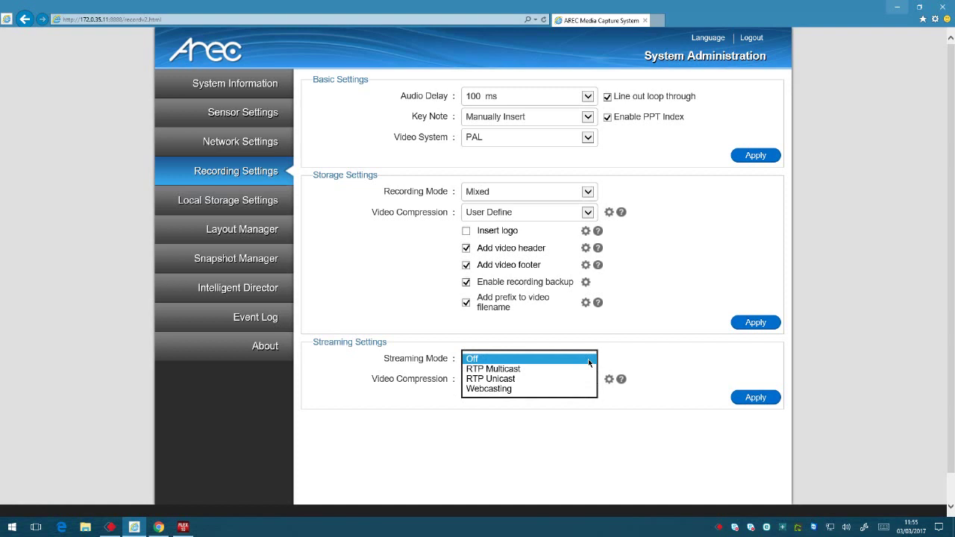
click(506, 389)
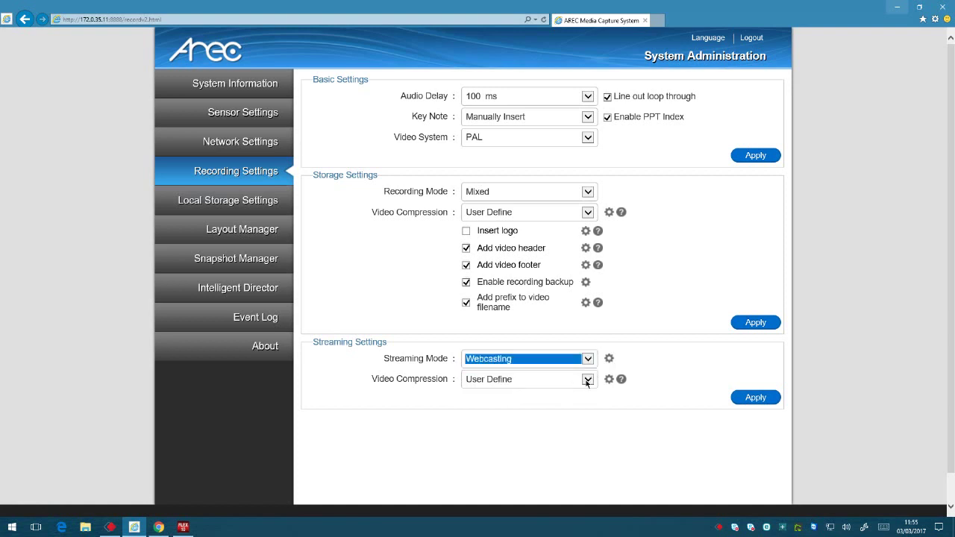
click(651, 357)
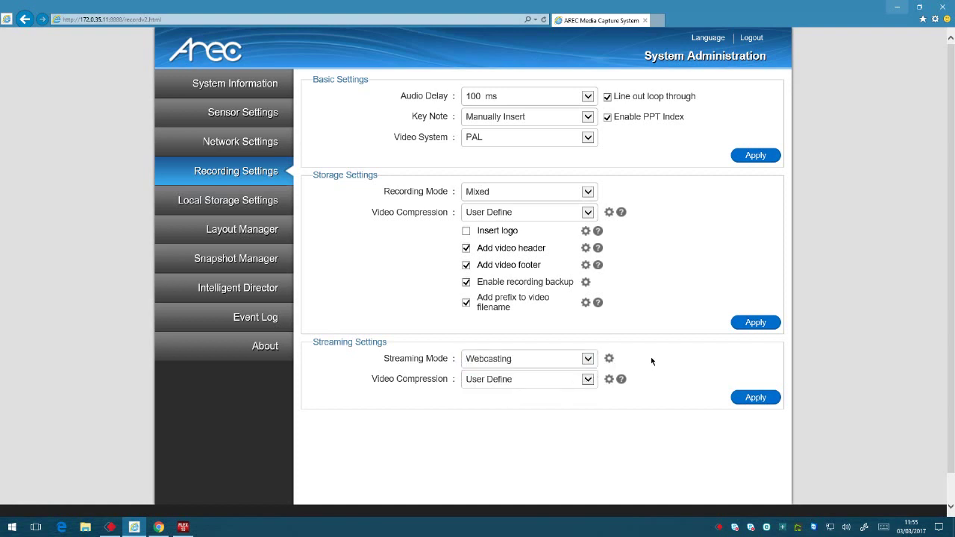
click(611, 359)
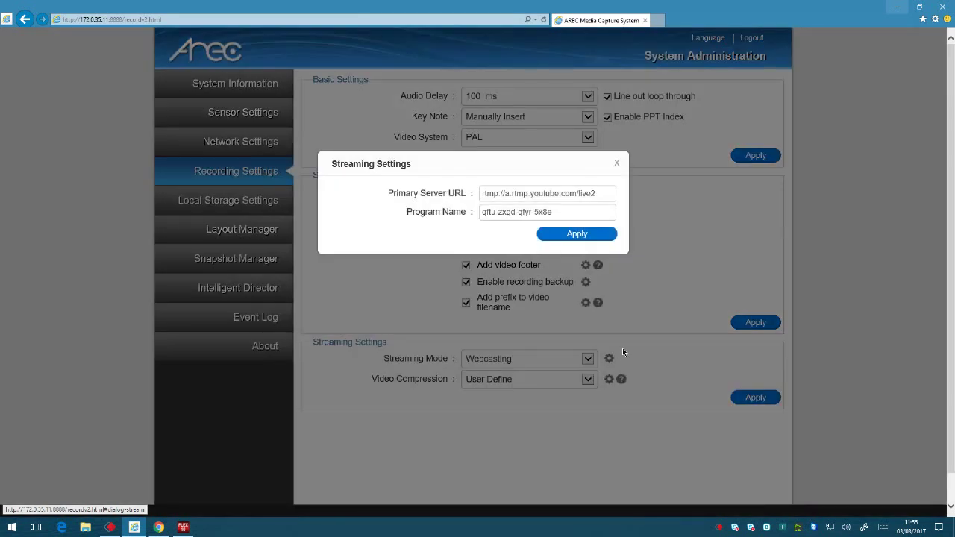
click(549, 212)
key(ctrl+a)
key(BackSpace)
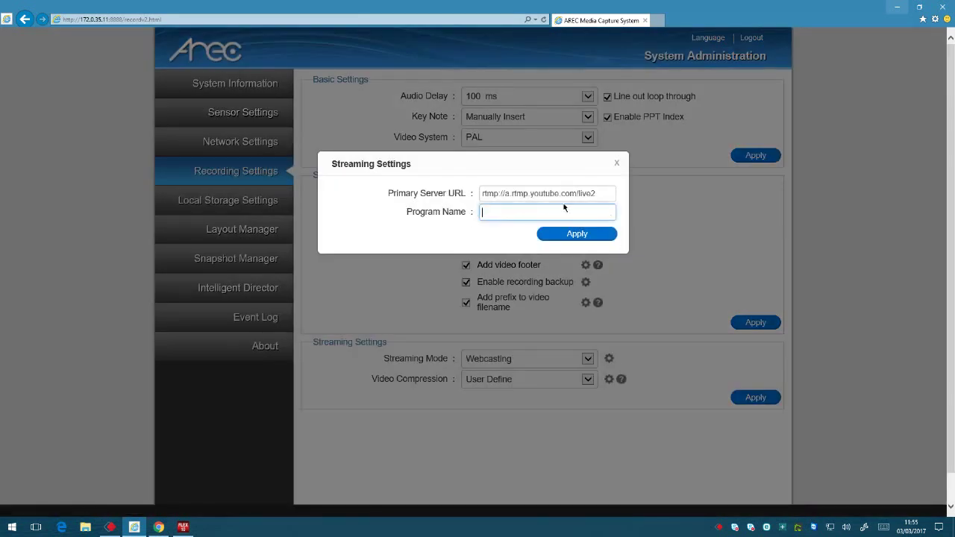
drag(599, 195, 479, 195)
key(BackSpace)
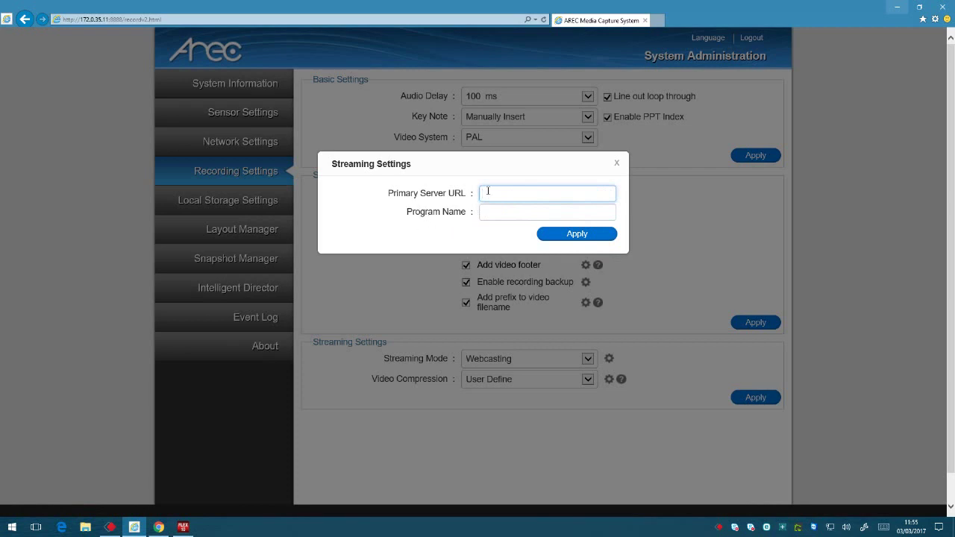
Snap YouTube to the right half beside the recorder settings, selecting the server URL.
click(158, 527)
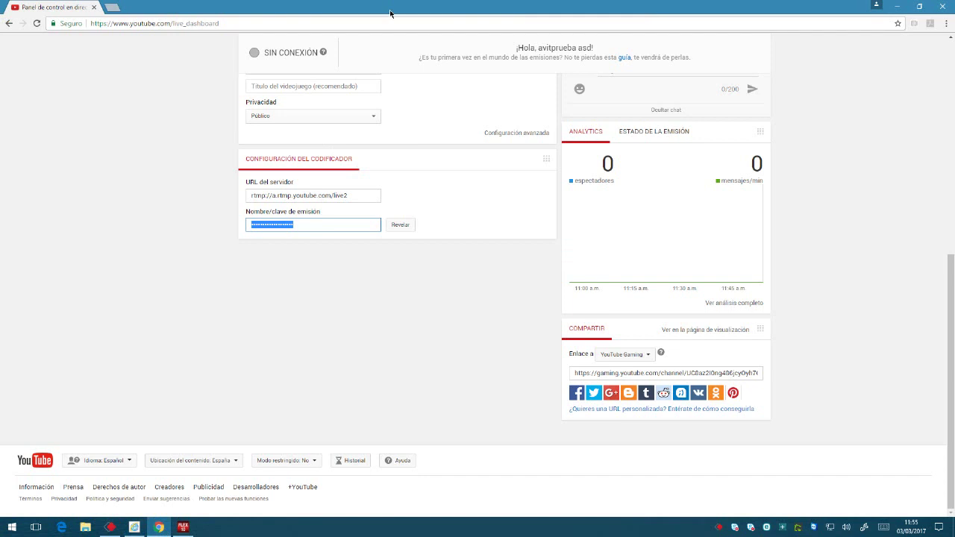
key(super+Right)
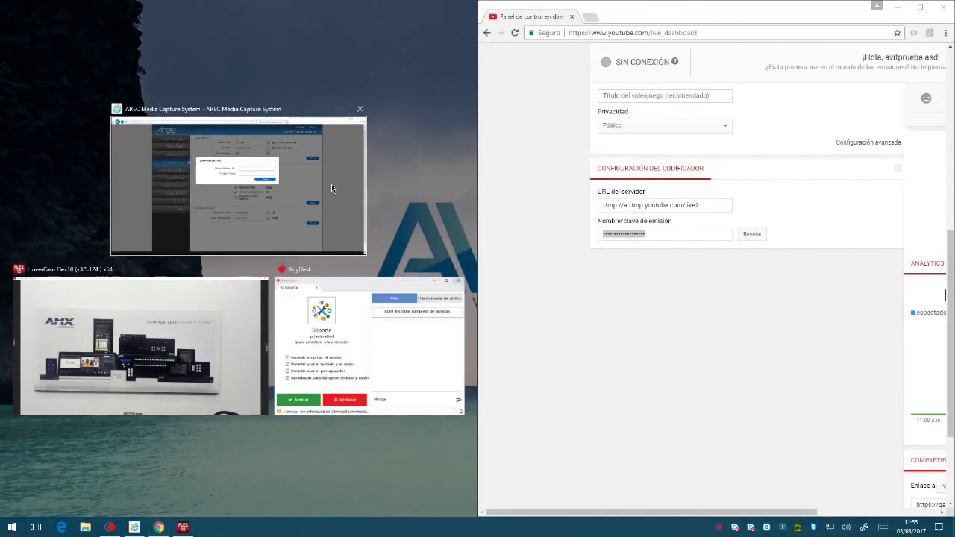
click(331, 184)
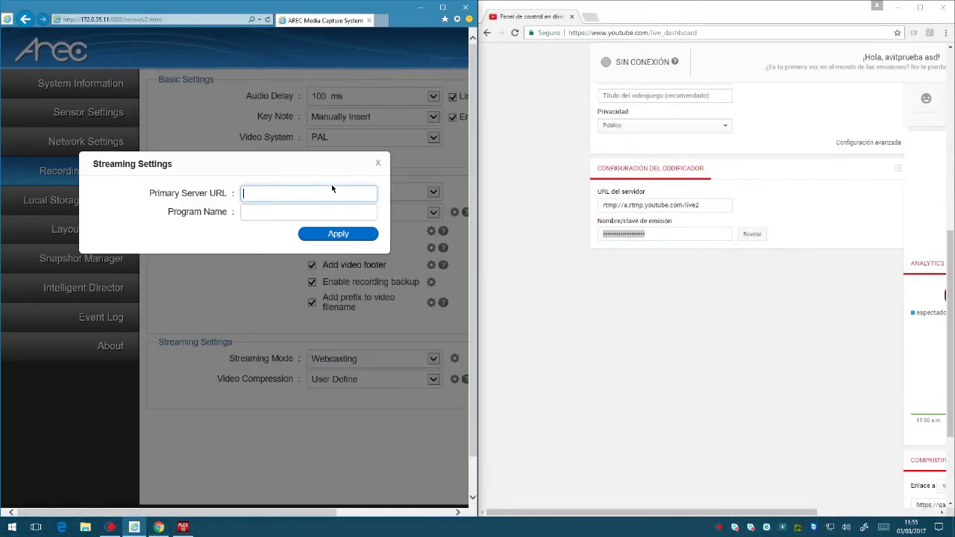
click(709, 207)
key(super+c)
Copy YouTube's server URL rtmp://a.rtmp.youtube.com/live2 into the recorder's Primary Server URL.
right_click(687, 208)
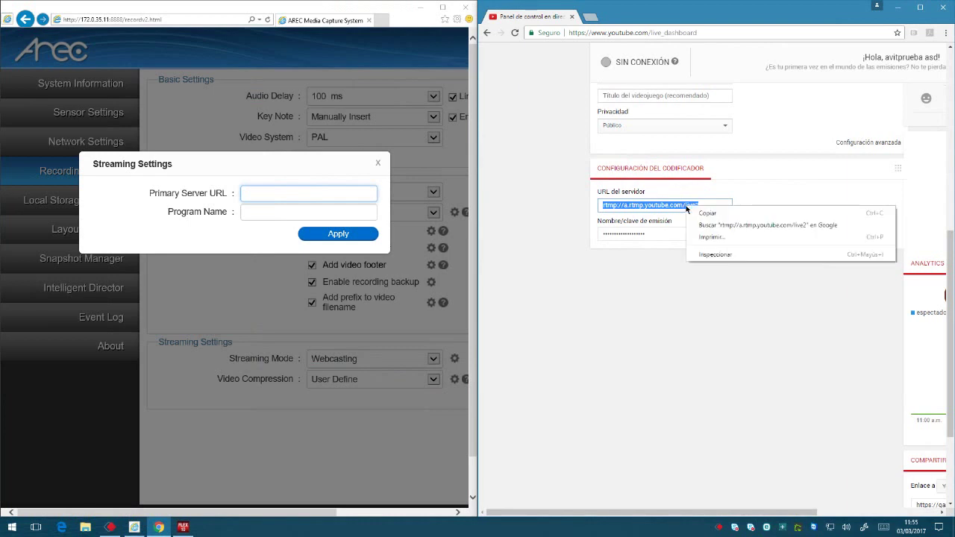
click(711, 214)
click(260, 192)
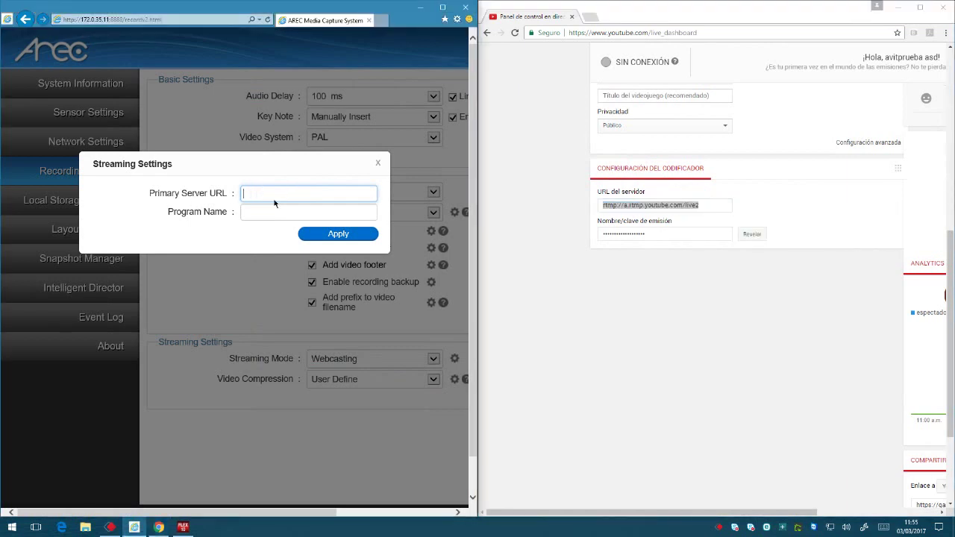
right_click(261, 192)
click(209, 237)
Paste the revealed YouTube stream key into Program Name and confirm the streaming settings.
click(751, 236)
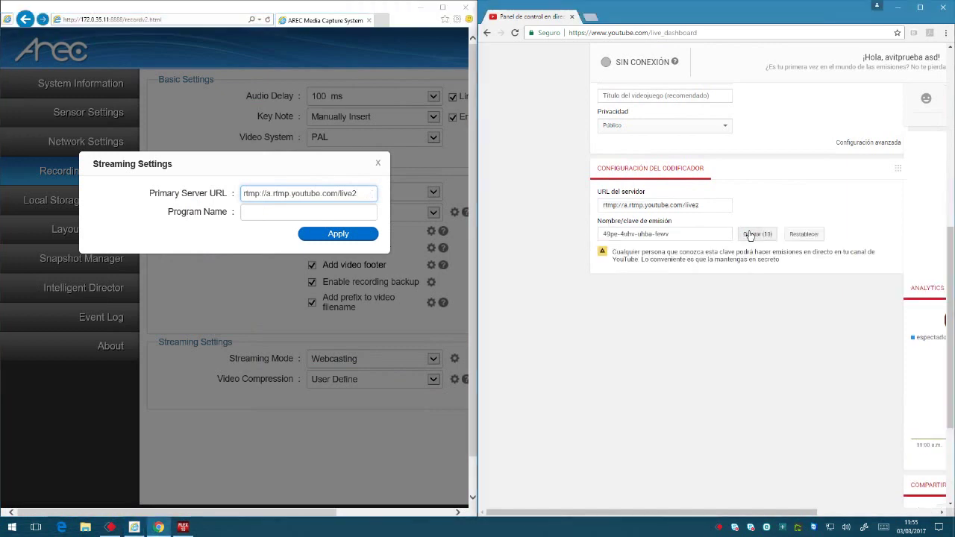
click(659, 234)
key(super+c)
right_click(656, 236)
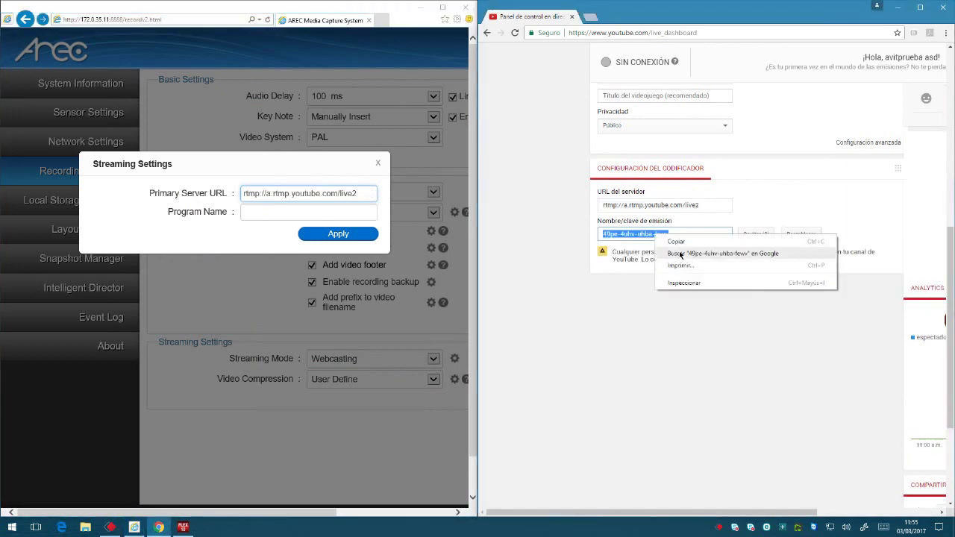
click(676, 242)
click(272, 215)
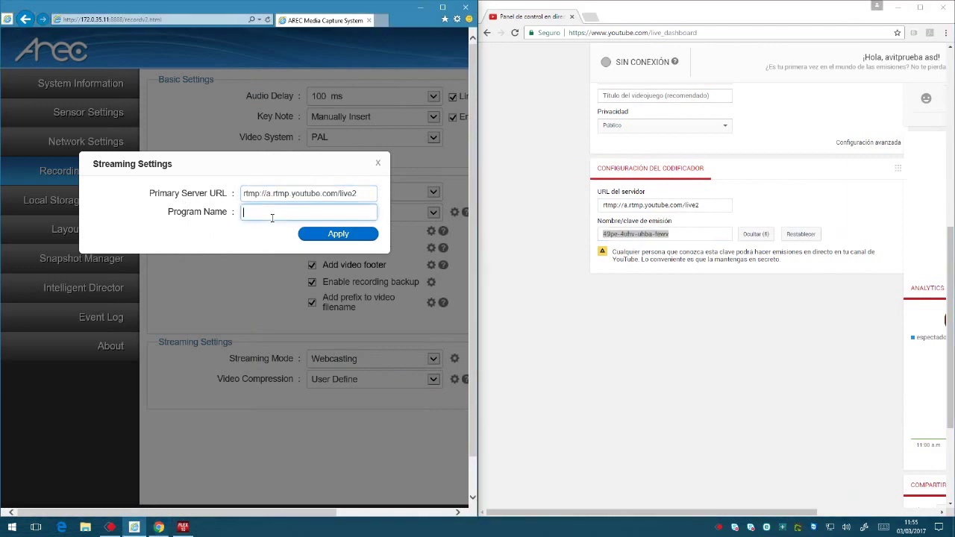
right_click(273, 217)
click(243, 263)
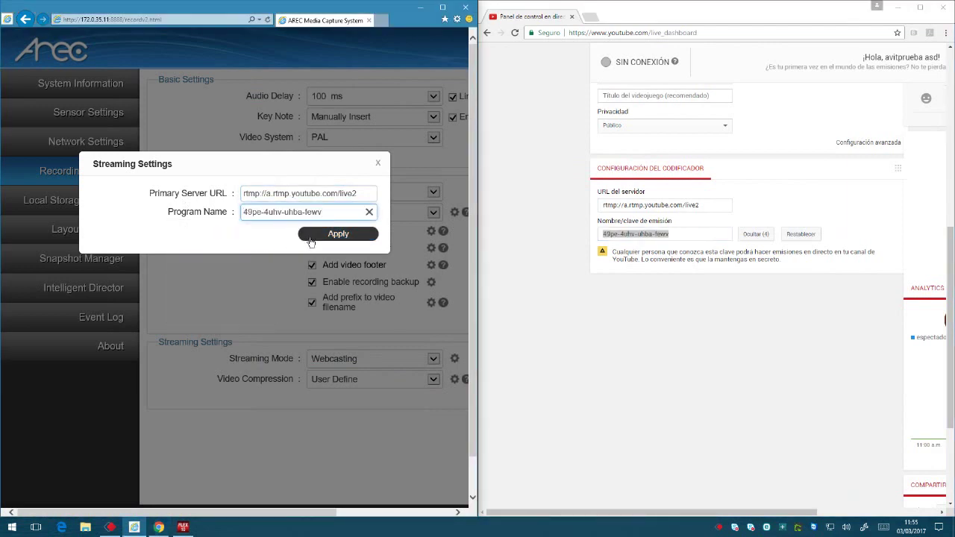
click(310, 235)
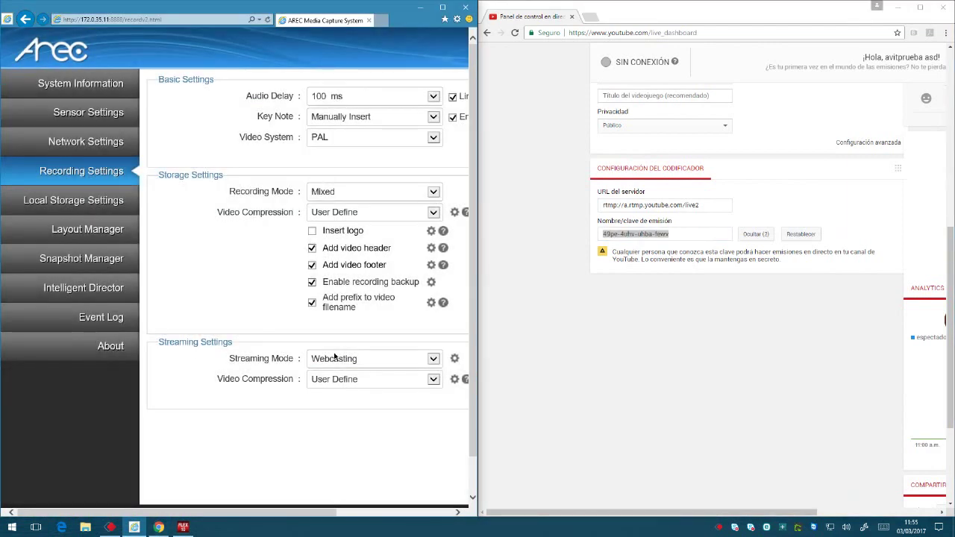
Apply the streaming settings and the Local Storage Settings, then log out of administration.
double_click(403, 11)
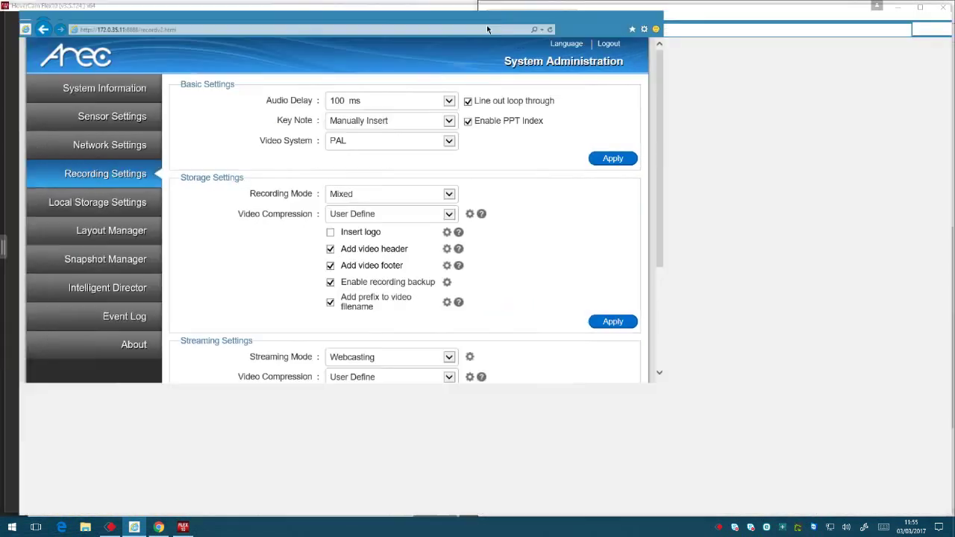
click(751, 397)
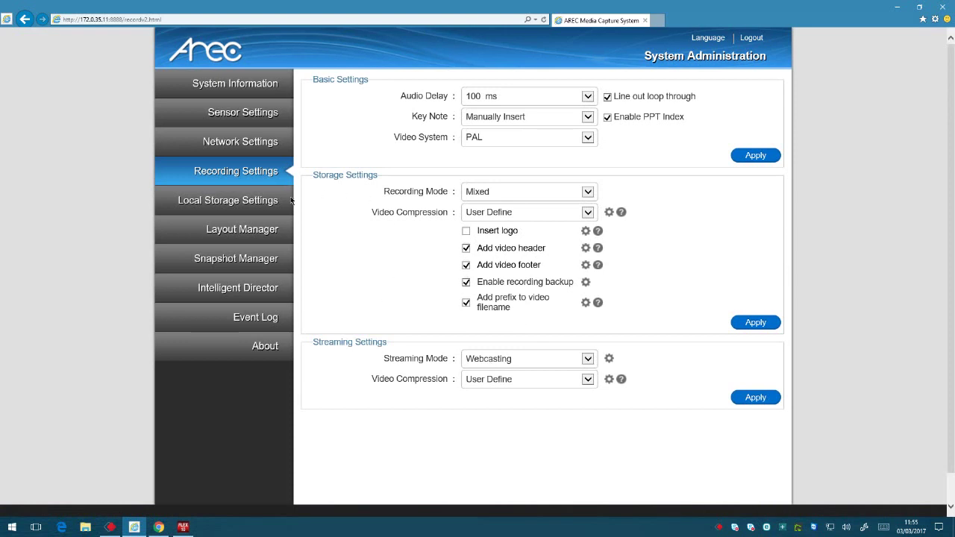
click(243, 205)
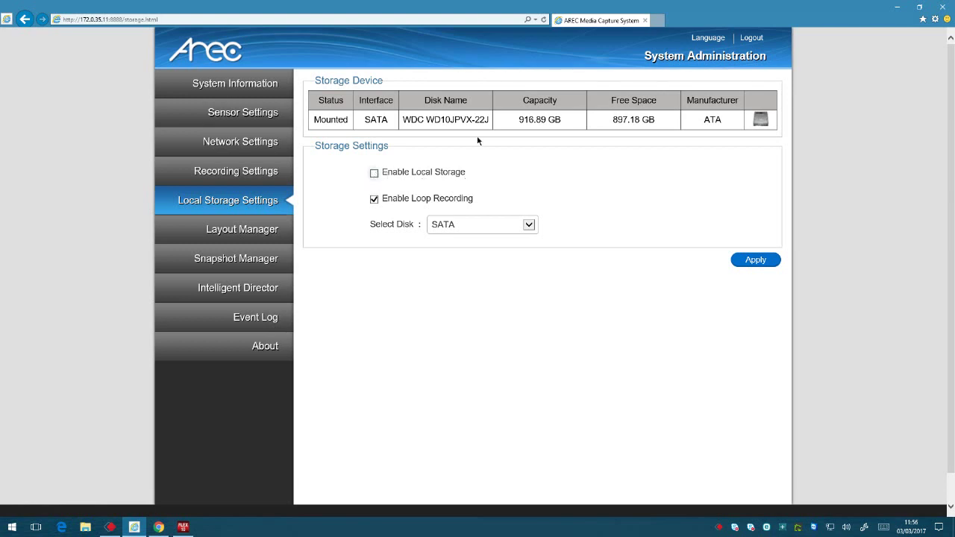
click(746, 260)
click(755, 39)
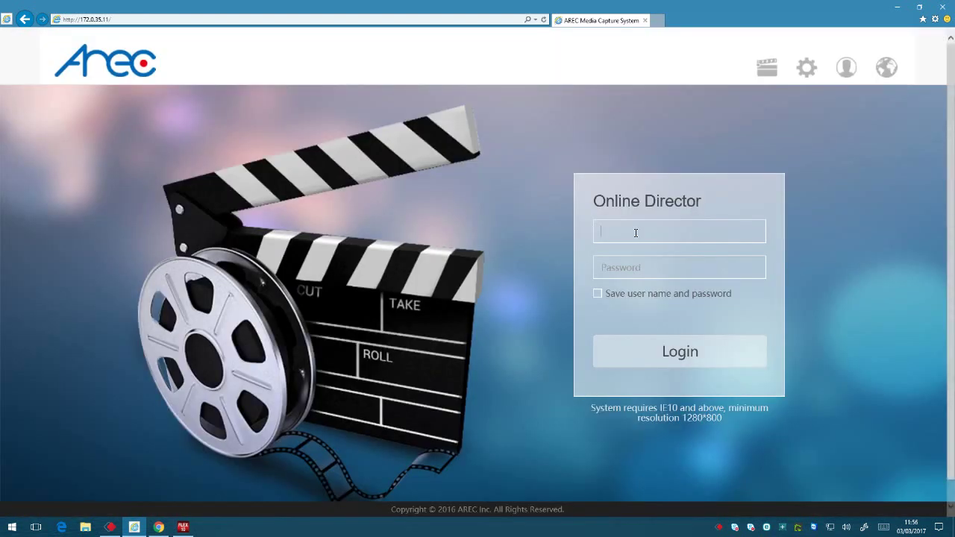
Log in to Online Director as user 'director' with the director password.
click(635, 233)
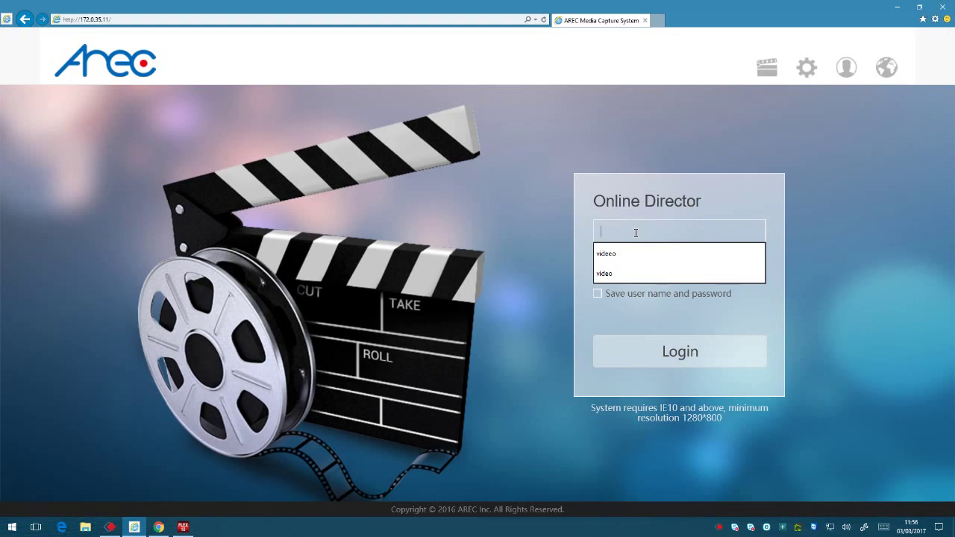
text(director)
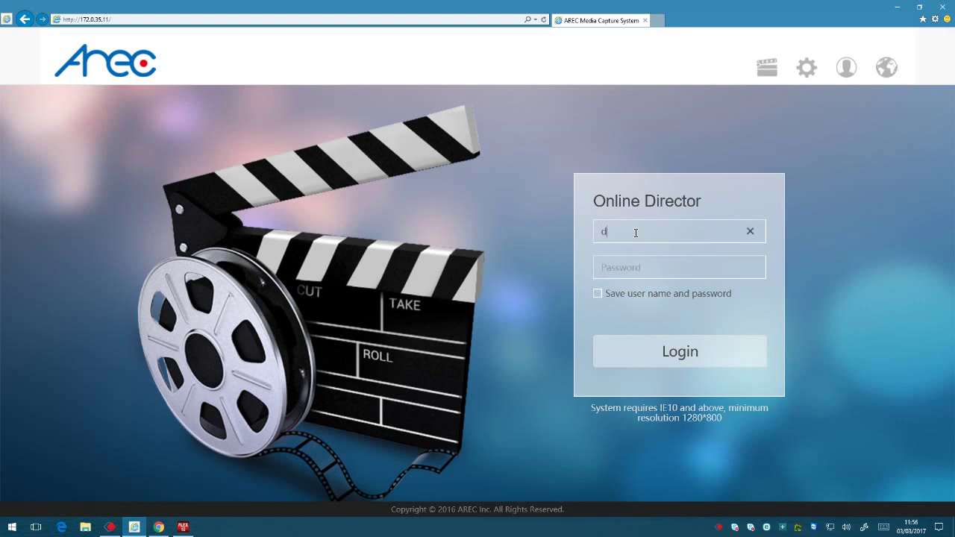
key(Tab)
text(directo)
key(Return)
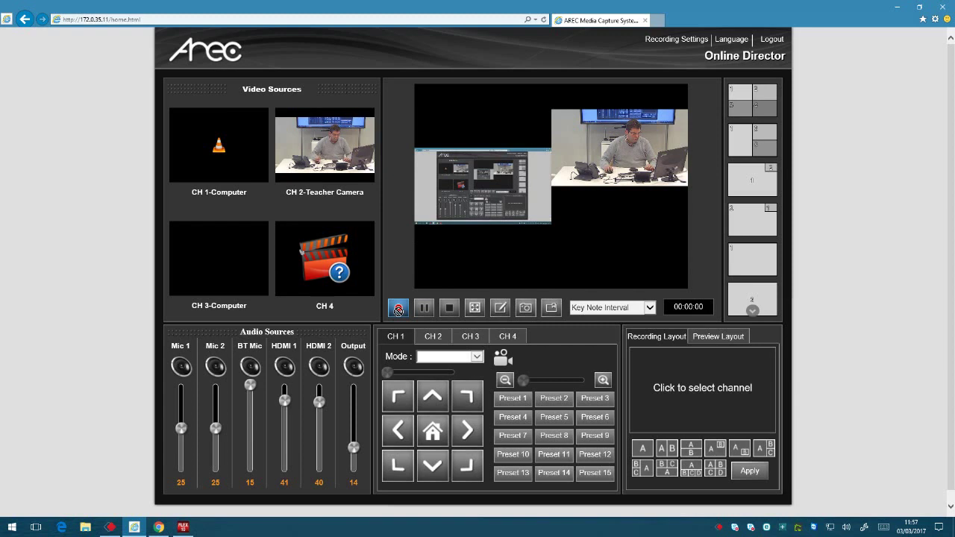
Start recording and streaming, minimize the recorder, and maximize the YouTube dashboard.
click(398, 310)
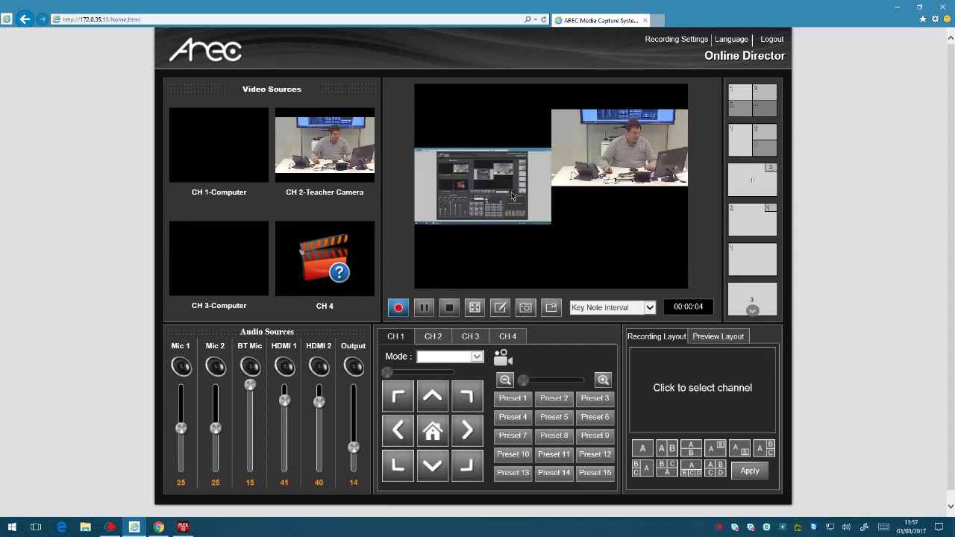
click(896, 7)
double_click(700, 8)
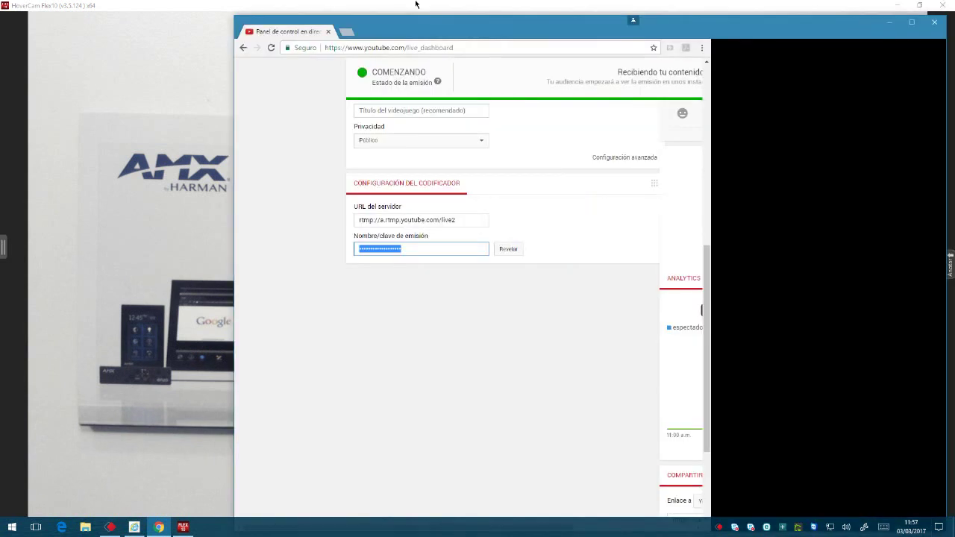
Check the EN DIRECTO broadcast with sound muted and privacy Público, then stop the recorder.
scroll(345, 146, up, 5)
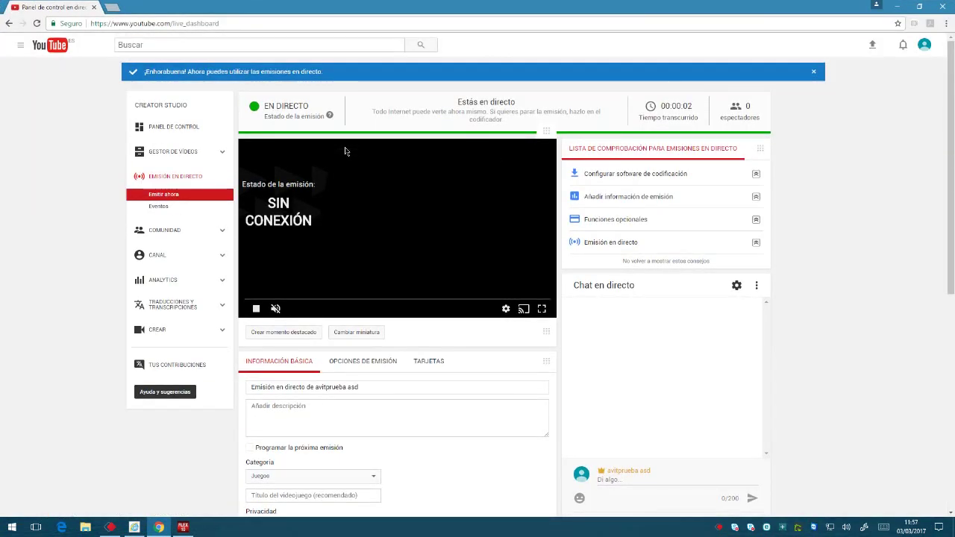
key(XF86AudioMute)
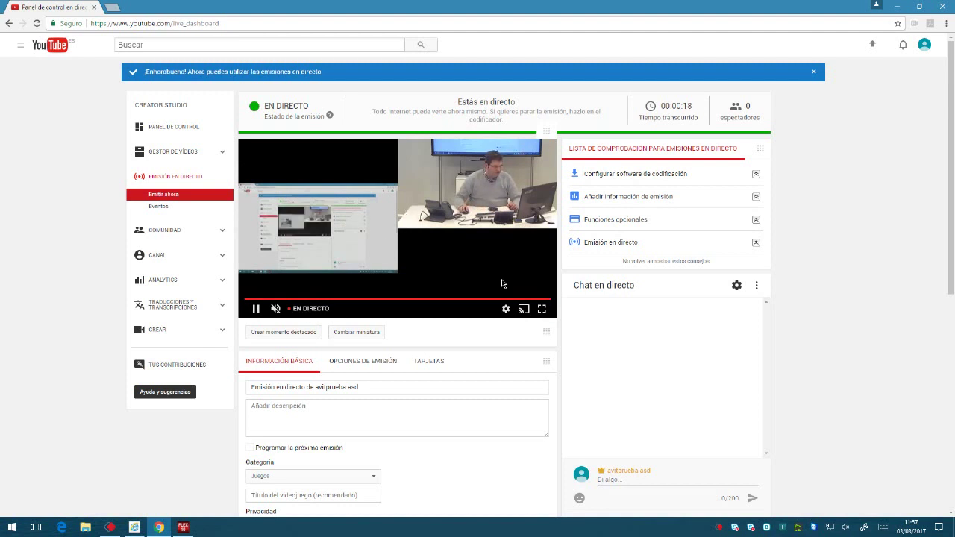
click(621, 480)
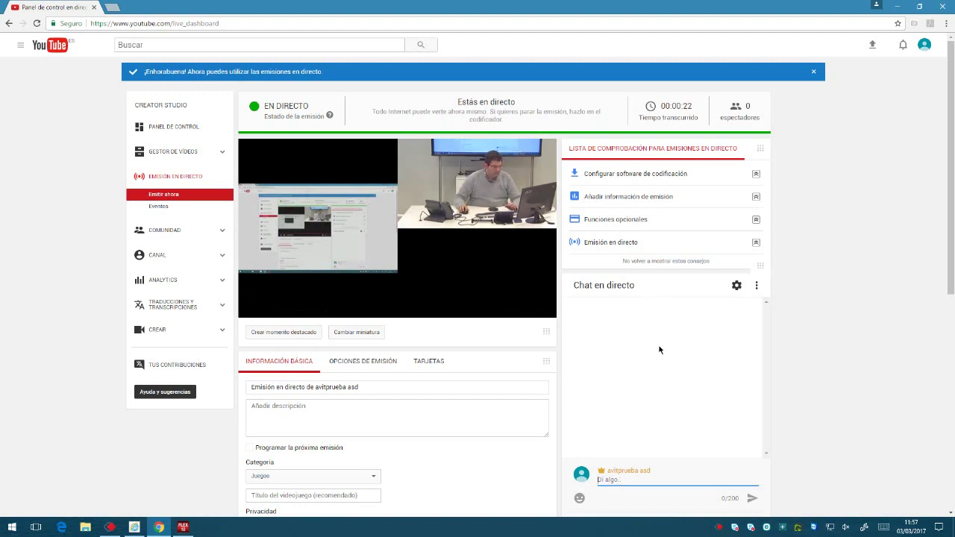
scroll(864, 305, down, 1)
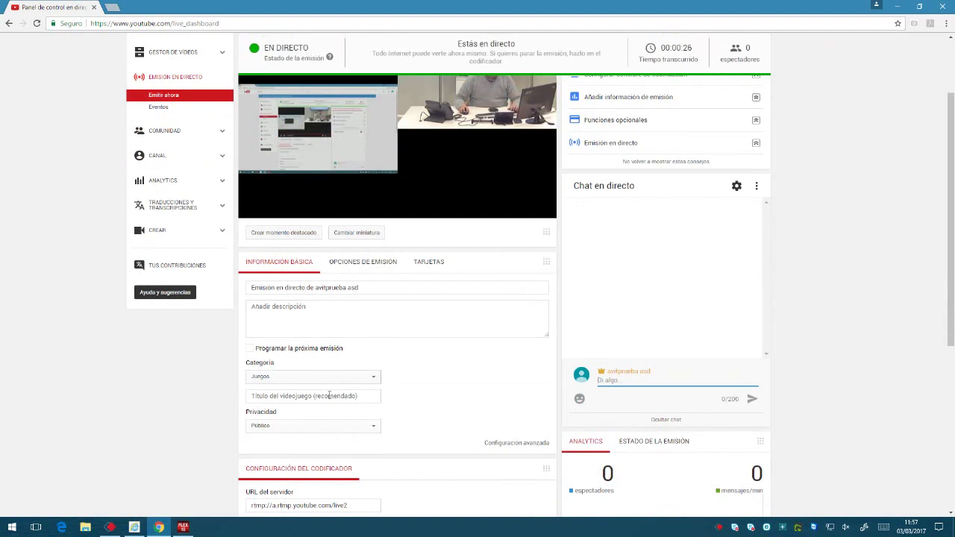
click(356, 431)
click(457, 400)
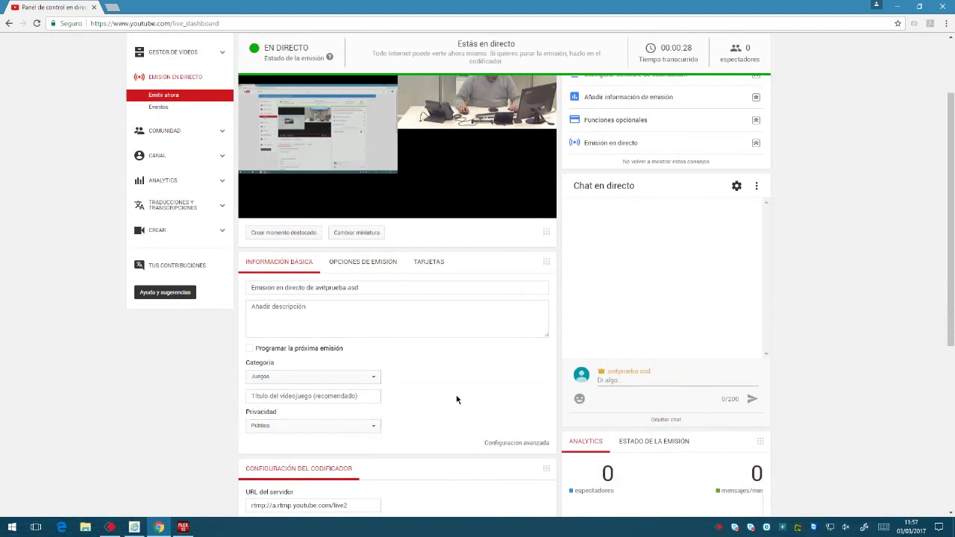
scroll(458, 398, up, 1)
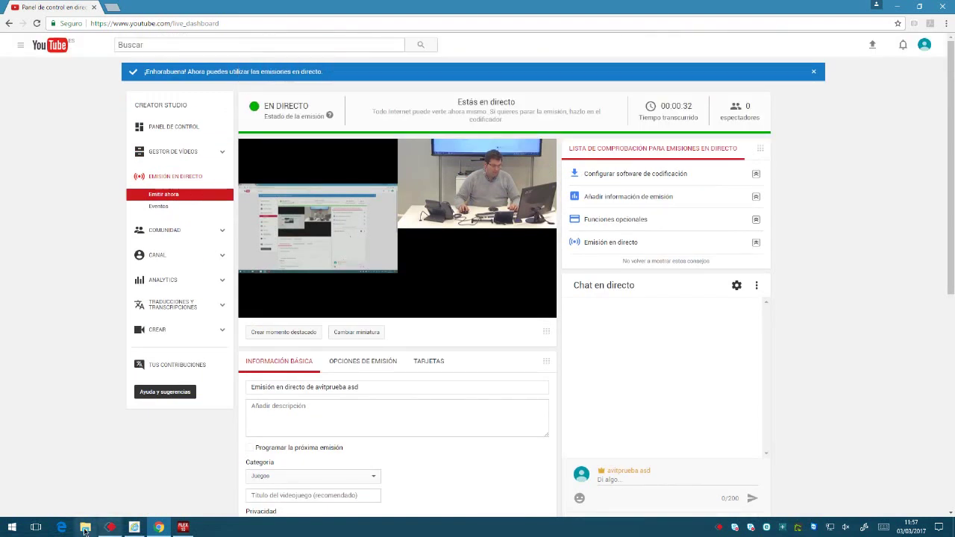
click(133, 527)
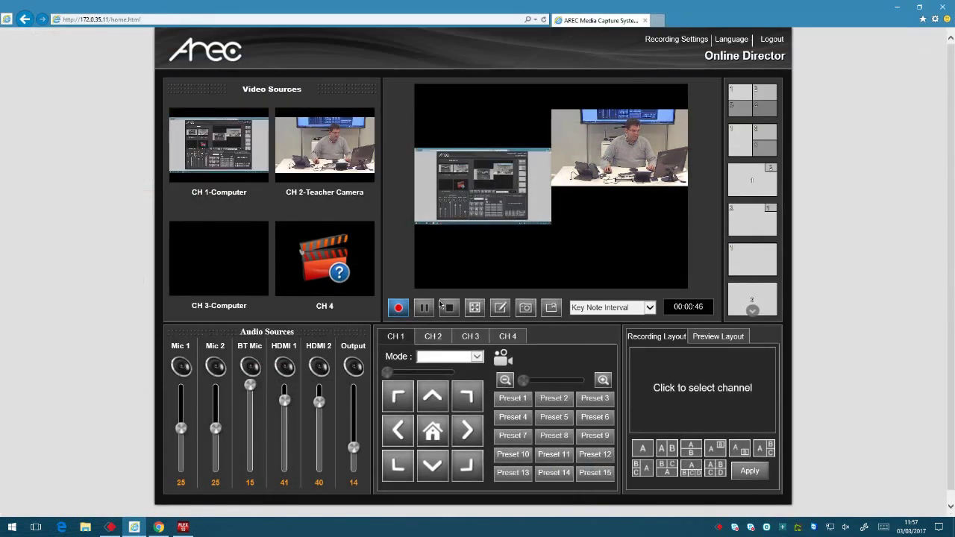
click(448, 307)
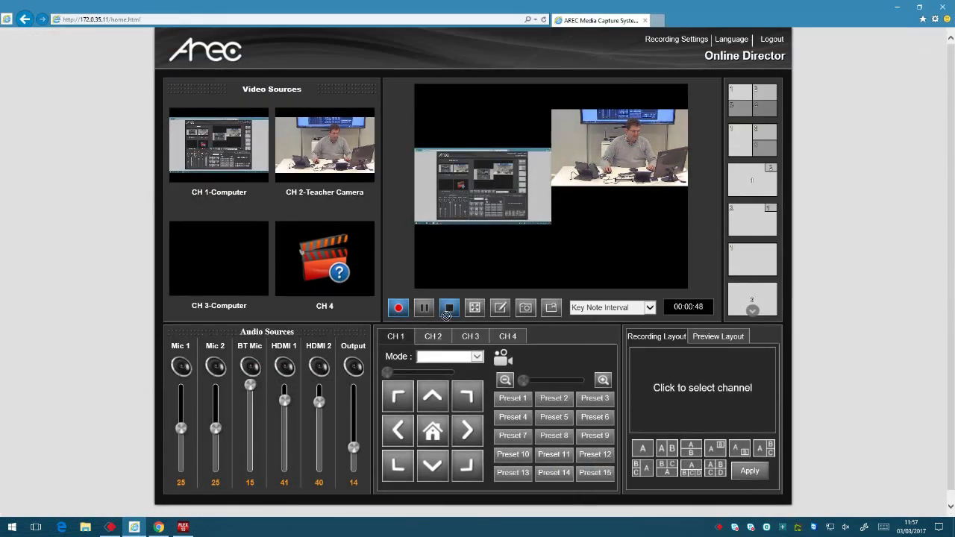